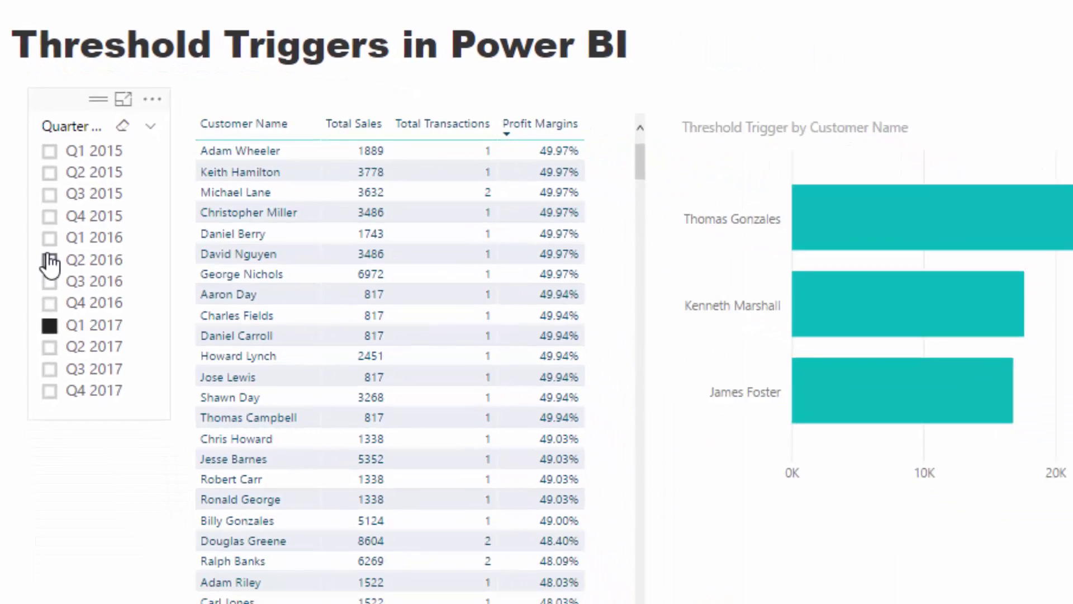
{"action": "left_click", "coordinate": [68, 359]}
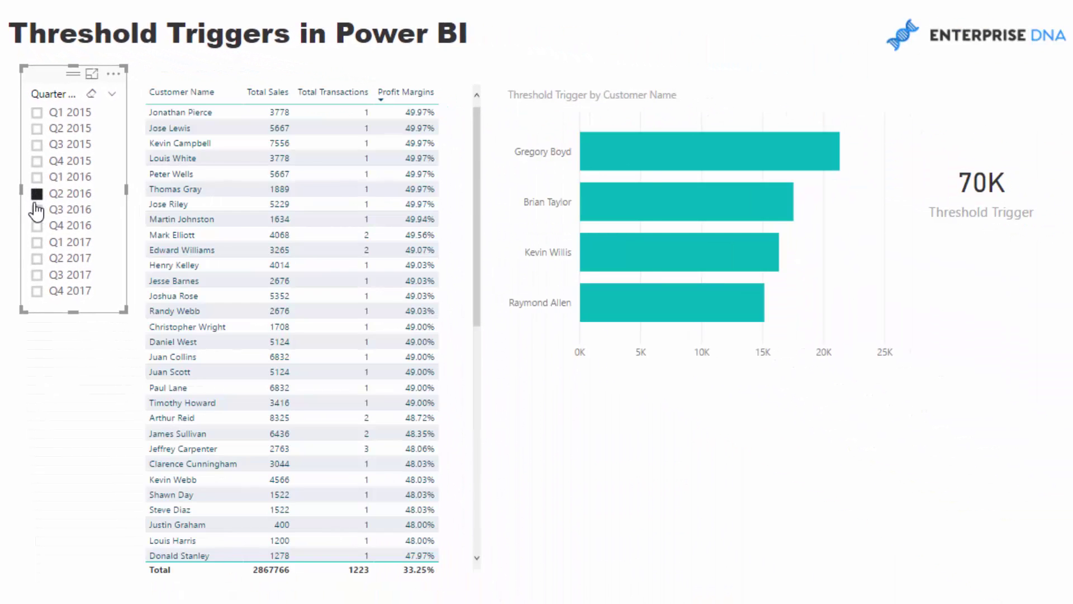
{"action": "left_click", "coordinate": [37, 210]}
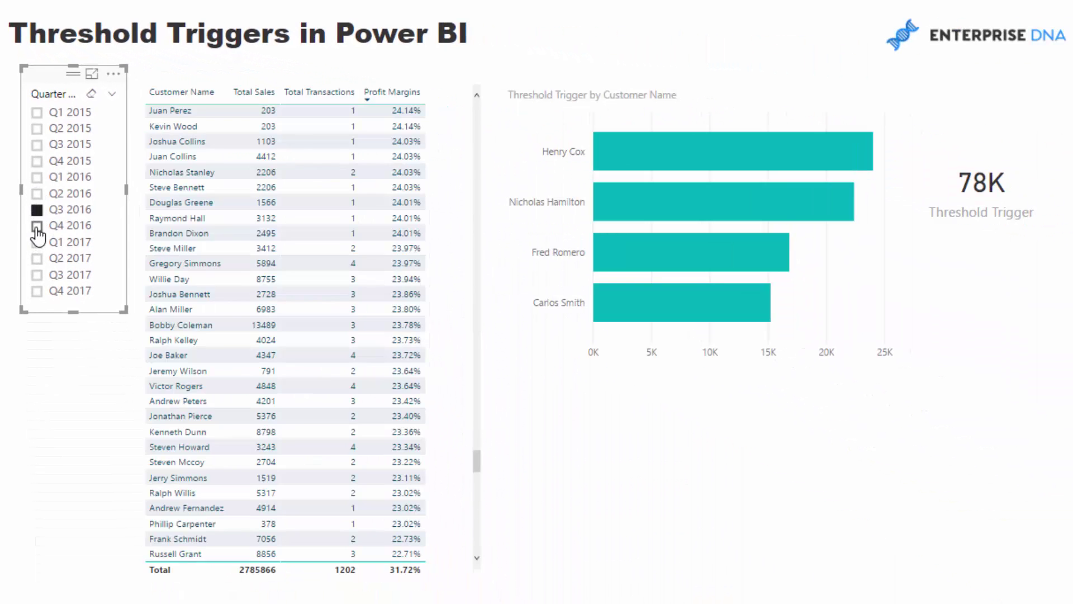
{"action": "left_click", "coordinate": [37, 226]}
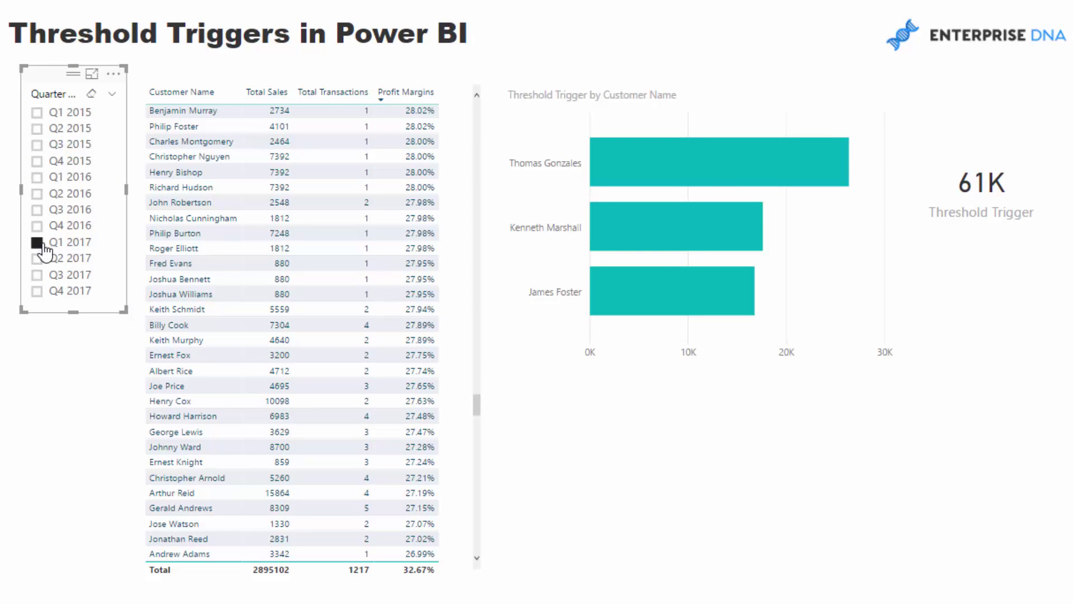
{"action": "left_click", "coordinate": [37, 258]}
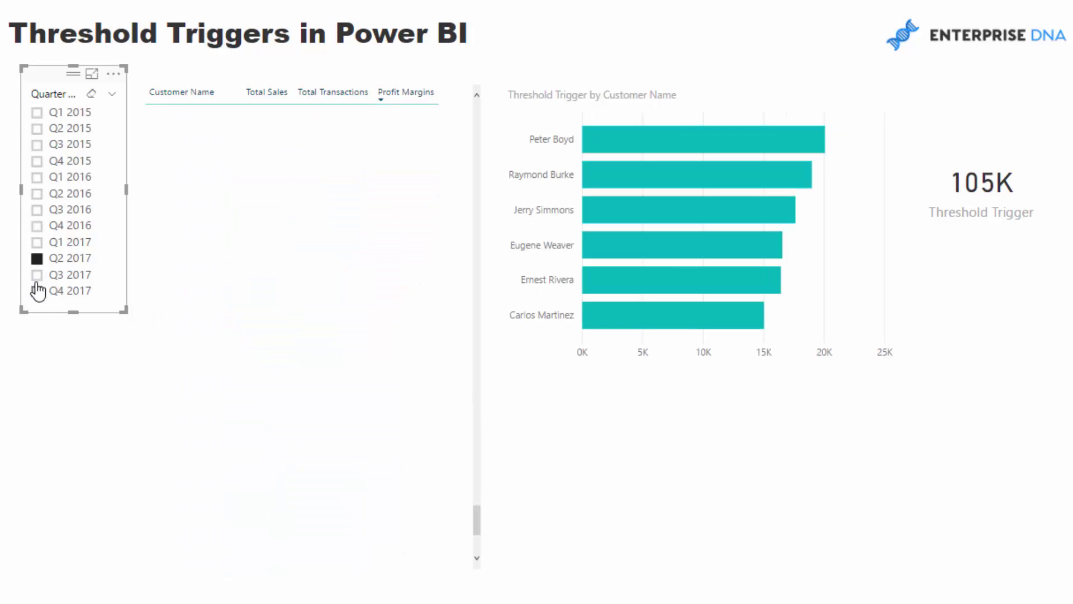
{"action": "left_click", "coordinate": [37, 275]}
{"action": "left_click", "coordinate": [37, 290]}
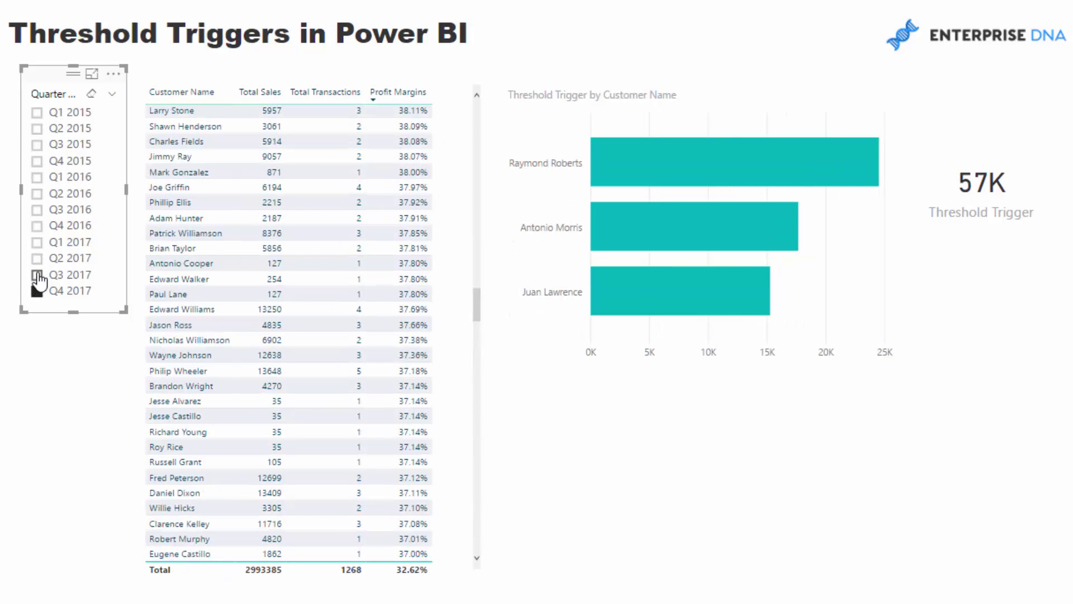
{"action": "left_click", "coordinate": [36, 275]}
{"action": "left_click", "coordinate": [37, 258]}
{"action": "left_click", "coordinate": [37, 242]}
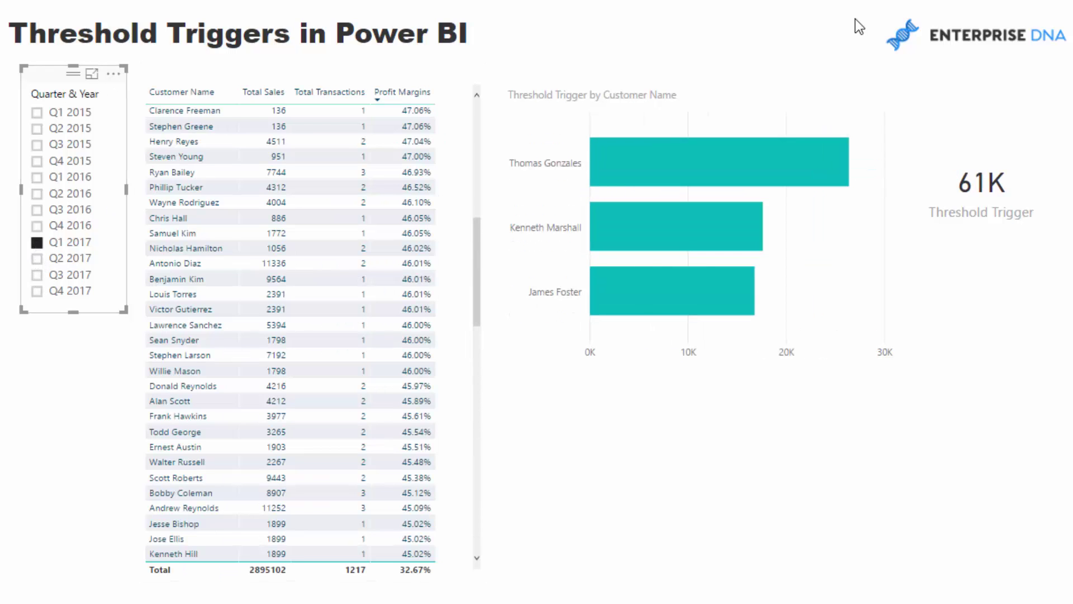
{"action": "left_click", "coordinate": [709, 79]}
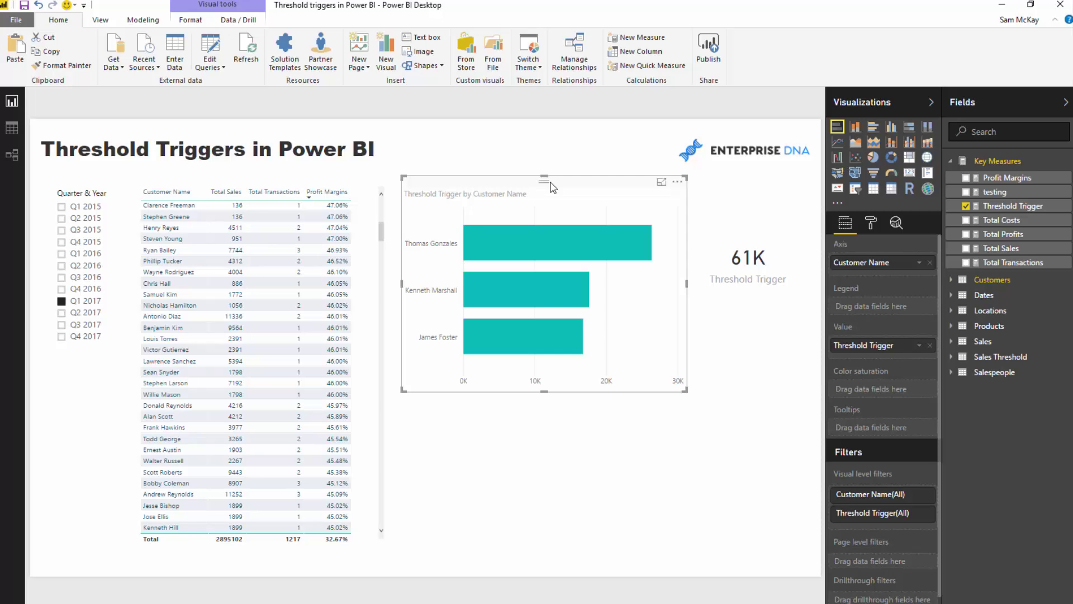
- Move the Sales Threshold table in the model diagram, check its three target amounts, and return to the report
{"action": "left_click", "coordinate": [12, 156]}
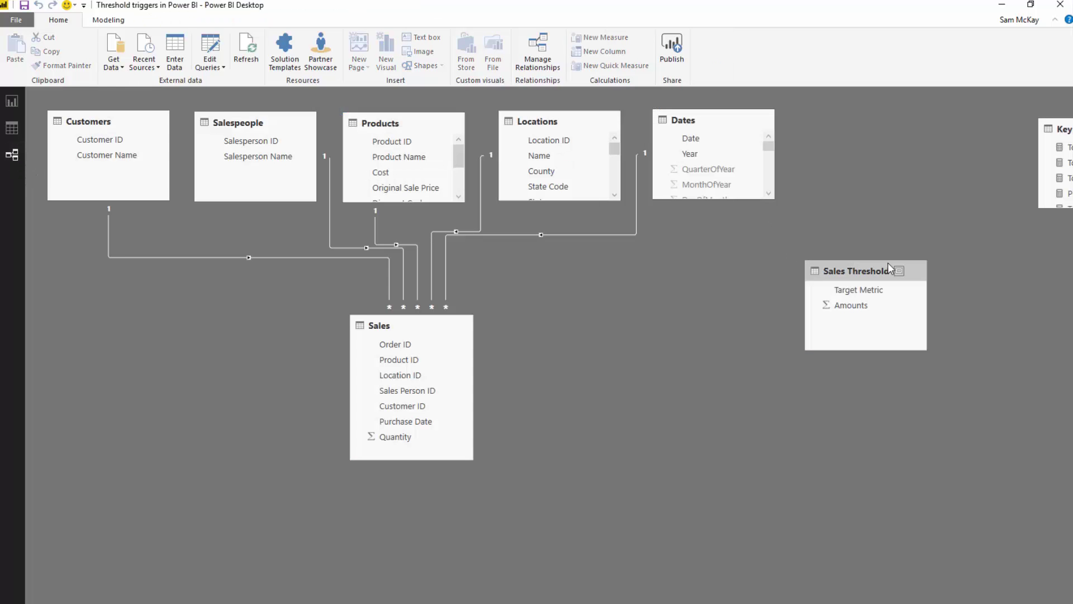
{"action": "left_click_drag", "start_coordinate": [873, 279], "coordinate": [794, 306]}
{"action": "scroll", "coordinate": [871, 246], "scroll_direction": "down", "scroll_amount": 2}
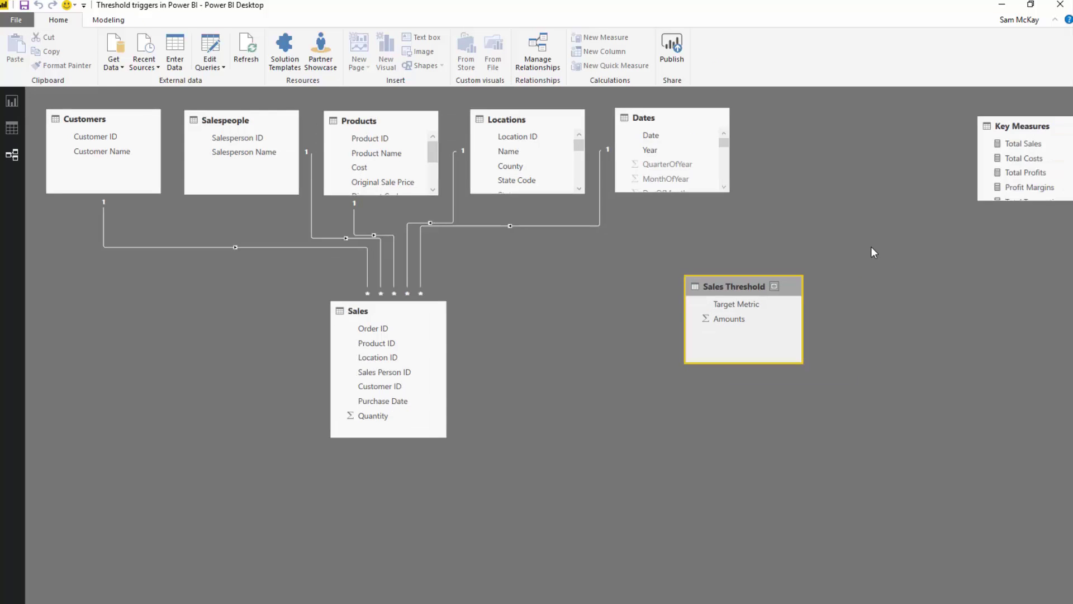
{"action": "left_click_drag", "start_coordinate": [689, 278], "coordinate": [675, 296]}
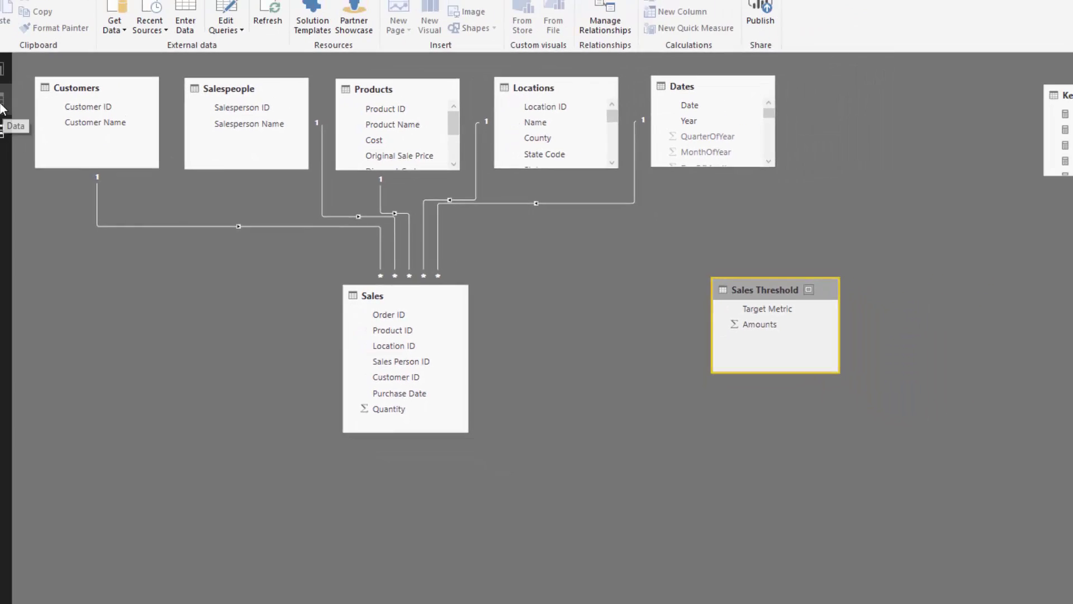
{"action": "left_click", "coordinate": [2, 107]}
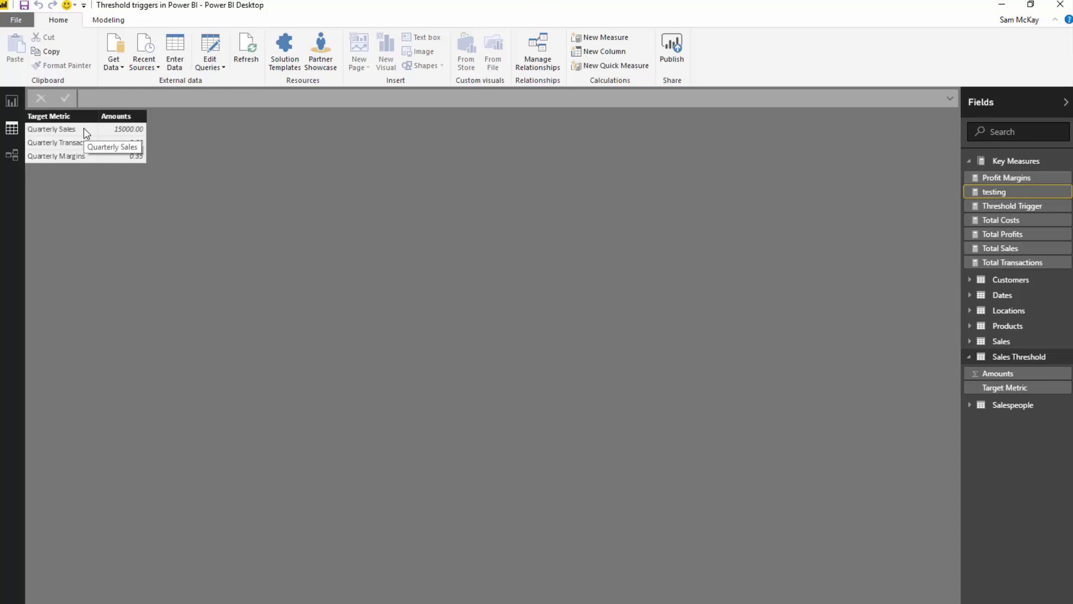
{"action": "left_click", "coordinate": [12, 101]}
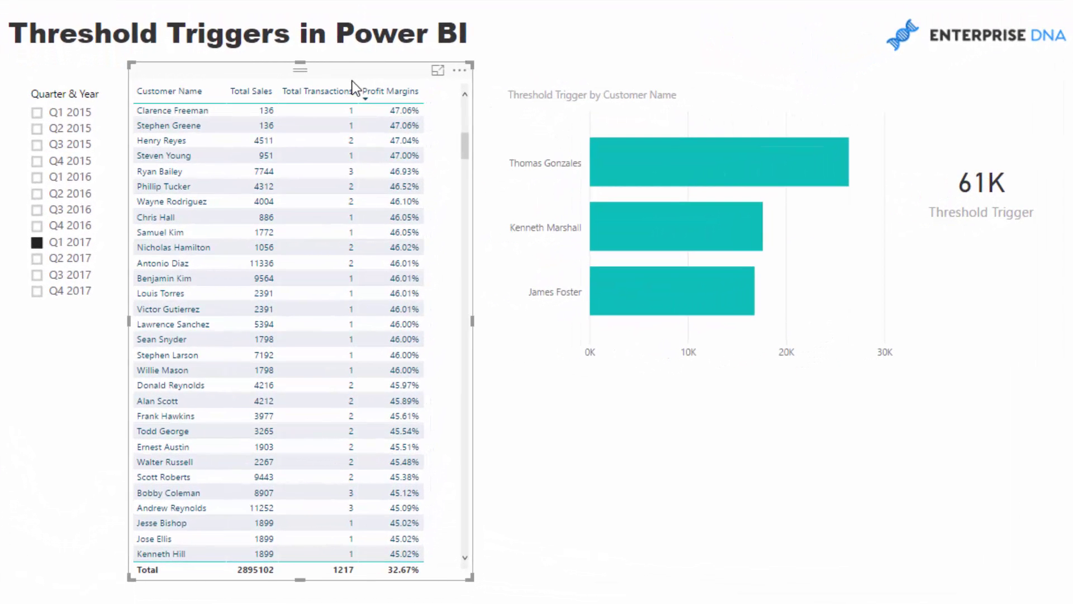
- Nudge the Threshold Trigger bar chart and filter to Q2 2017, showing six customers and 105K
{"action": "scroll", "coordinate": [317, 212], "scroll_direction": "down", "scroll_amount": 10}
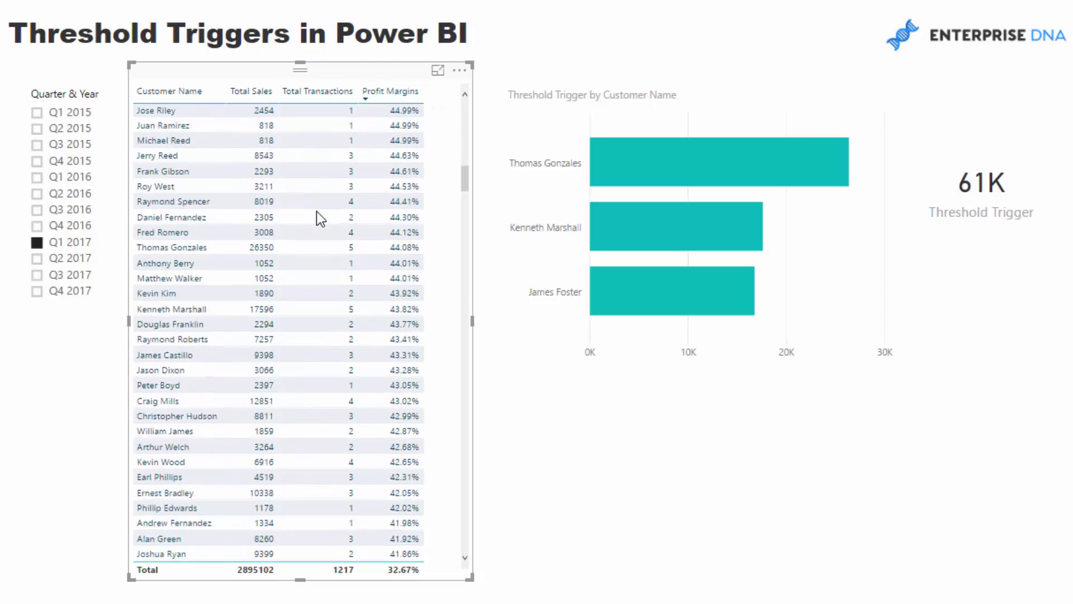
{"action": "scroll", "coordinate": [322, 213], "scroll_direction": "down", "scroll_amount": 5}
{"action": "scroll", "coordinate": [326, 213], "scroll_direction": "up", "scroll_amount": 10}
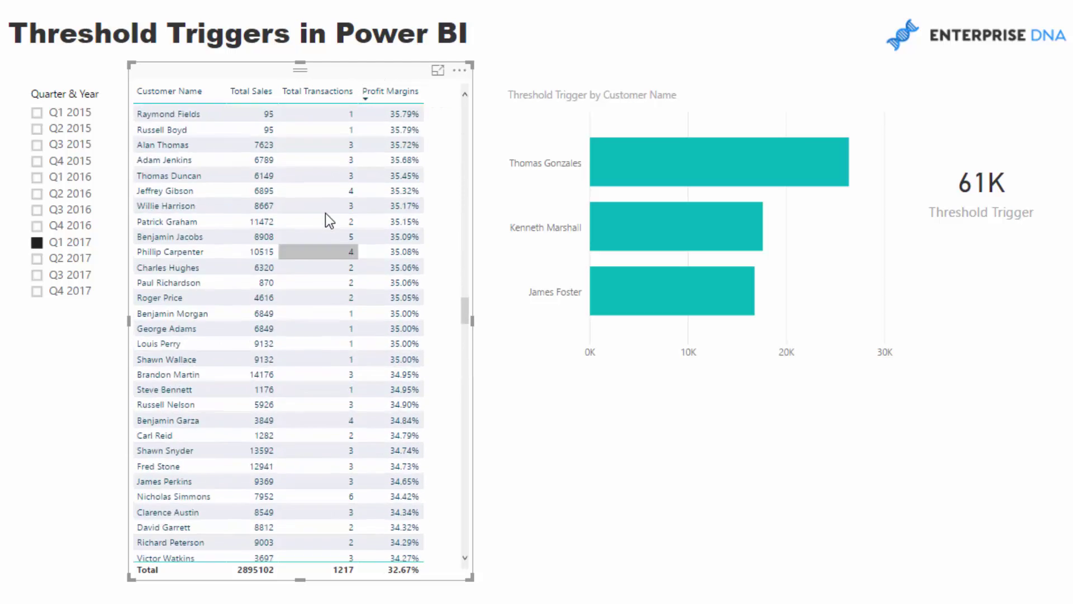
{"action": "scroll", "coordinate": [326, 213], "scroll_direction": "up", "scroll_amount": 5}
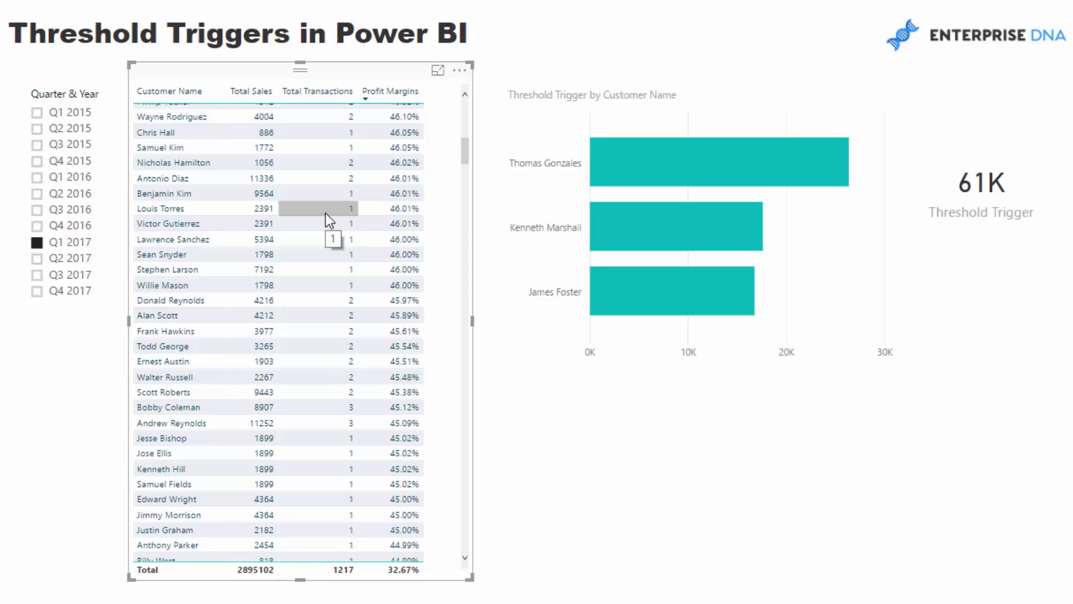
{"action": "scroll", "coordinate": [325, 213], "scroll_direction": "up", "scroll_amount": 5}
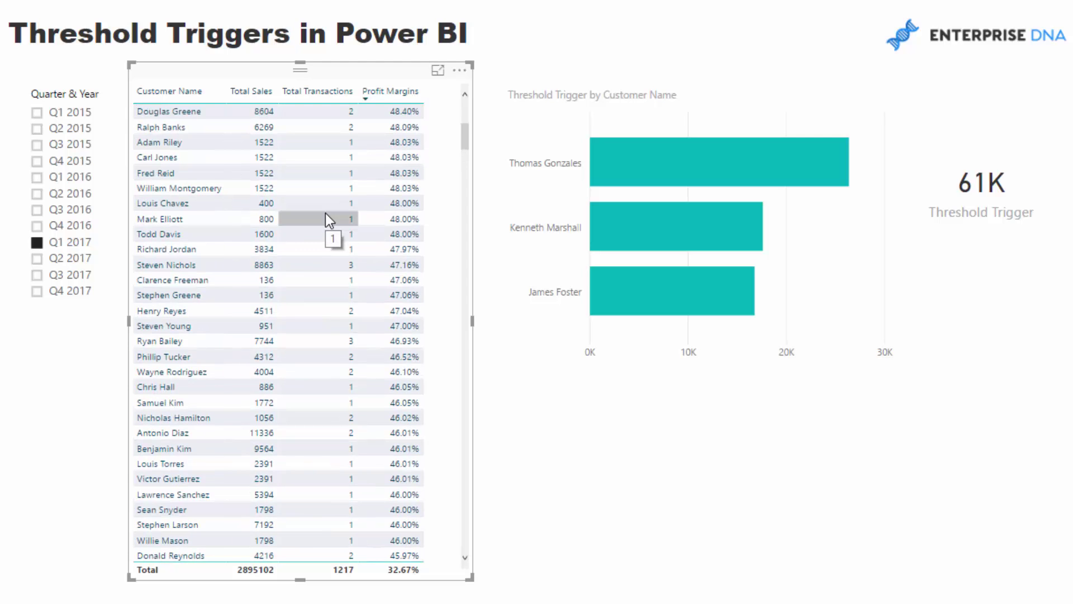
{"action": "left_click", "coordinate": [678, 95]}
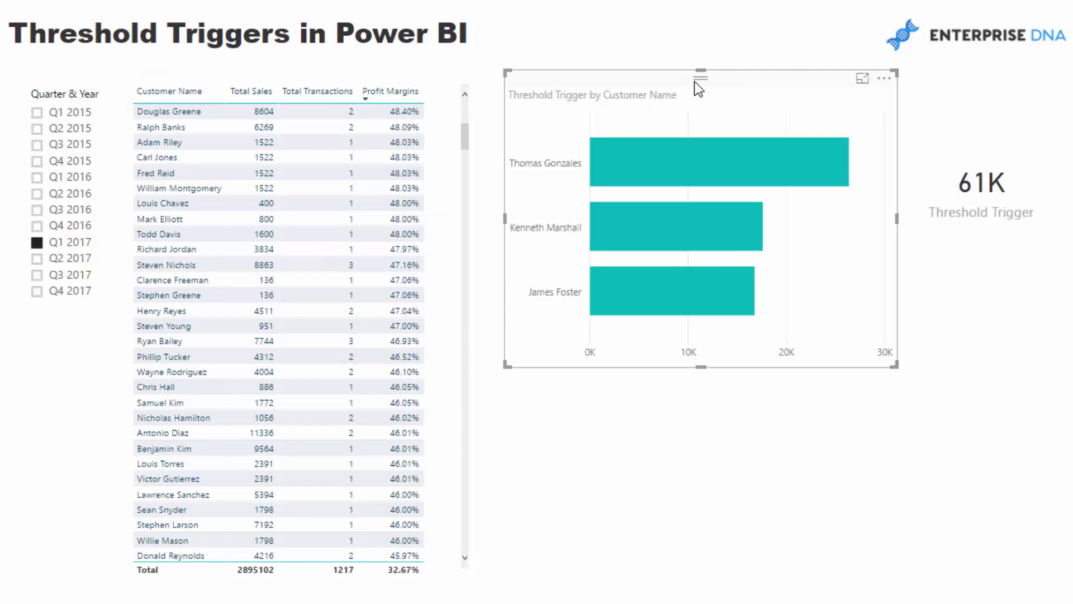
{"action": "left_click_drag", "start_coordinate": [698, 88], "coordinate": [696, 85]}
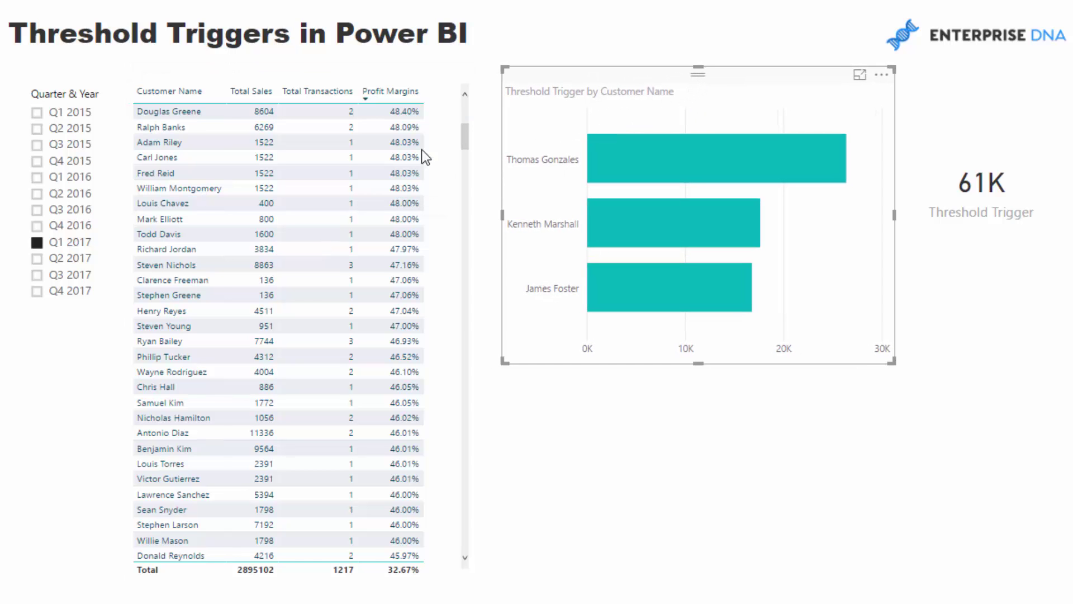
{"action": "left_click", "coordinate": [59, 259]}
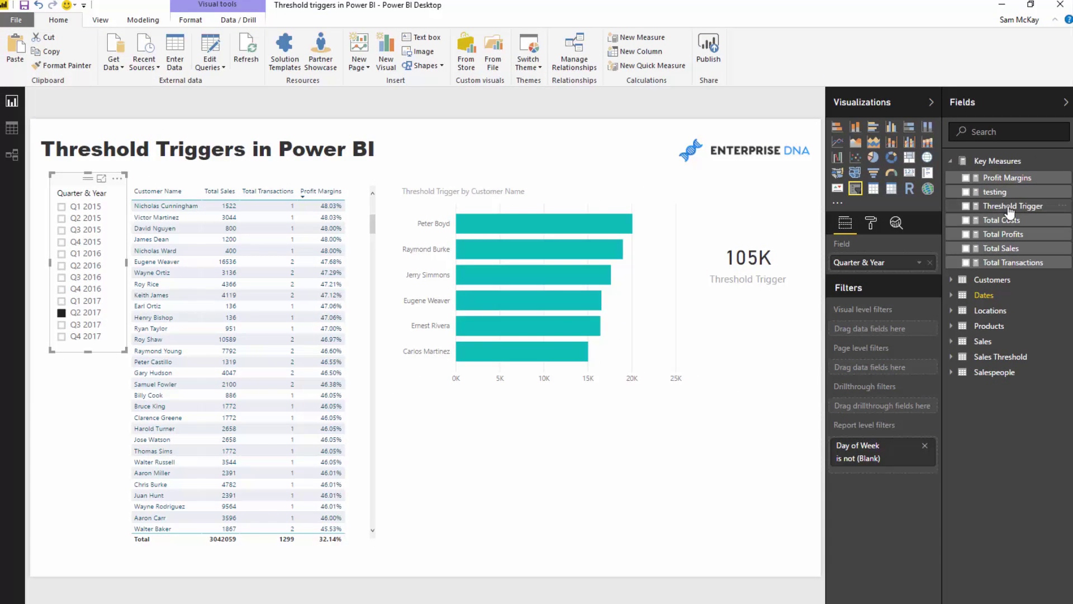
- Show the Threshold Trigger DAX, highlighting the SalesThreshold, TransactionThreshold and MarginThreshold variable lines
{"action": "left_click", "coordinate": [1009, 207]}
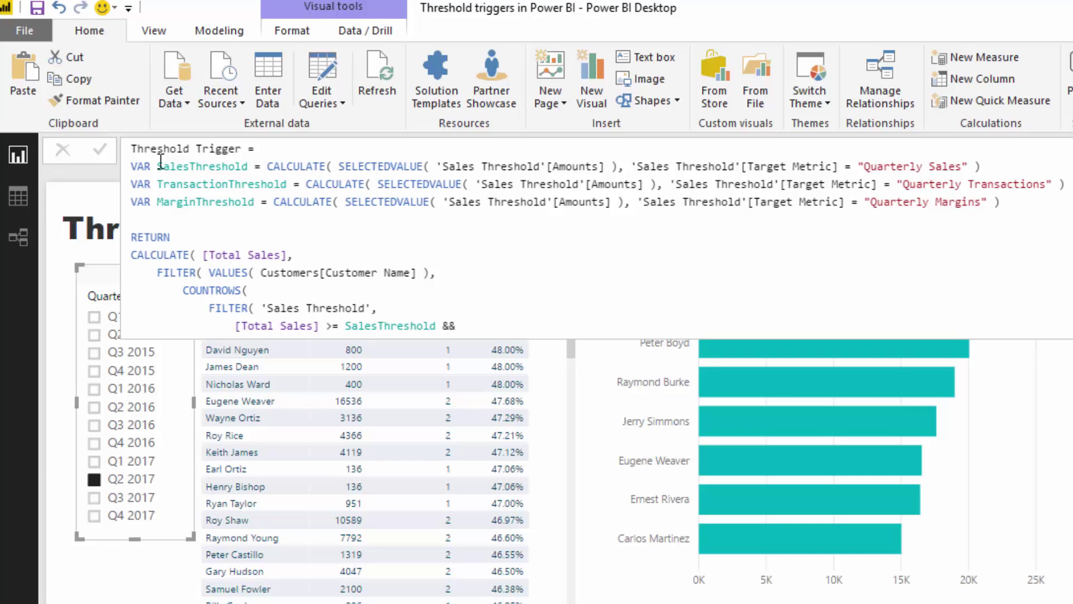
{"action": "left_click_drag", "start_coordinate": [157, 166], "coordinate": [982, 166]}
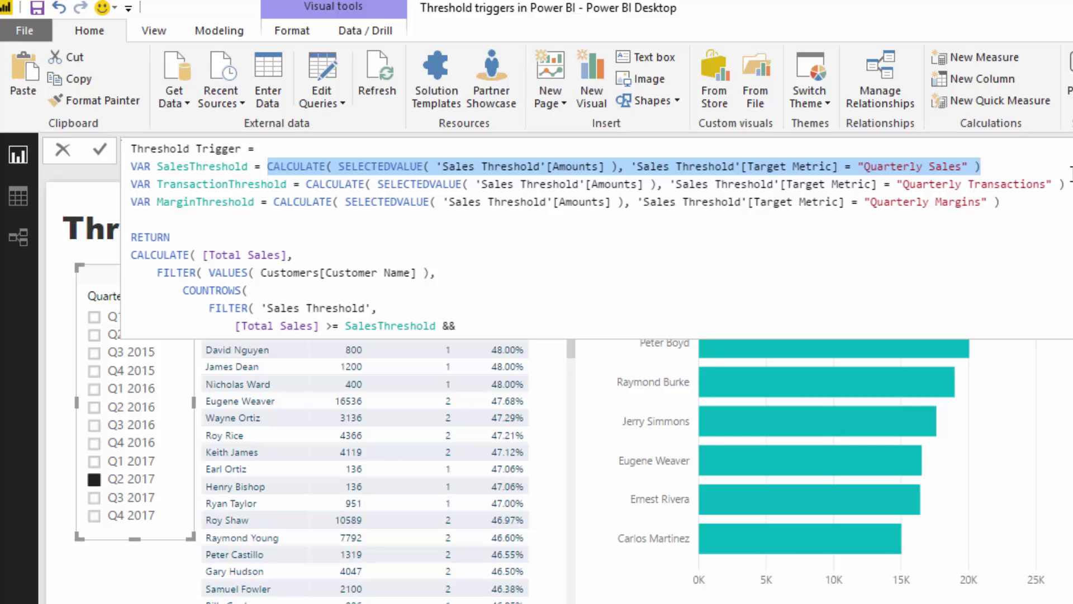
{"action": "left_click_drag", "start_coordinate": [1065, 184], "coordinate": [306, 184]}
{"action": "left_click", "coordinate": [275, 200]}
{"action": "key", "text": "shift+End"}
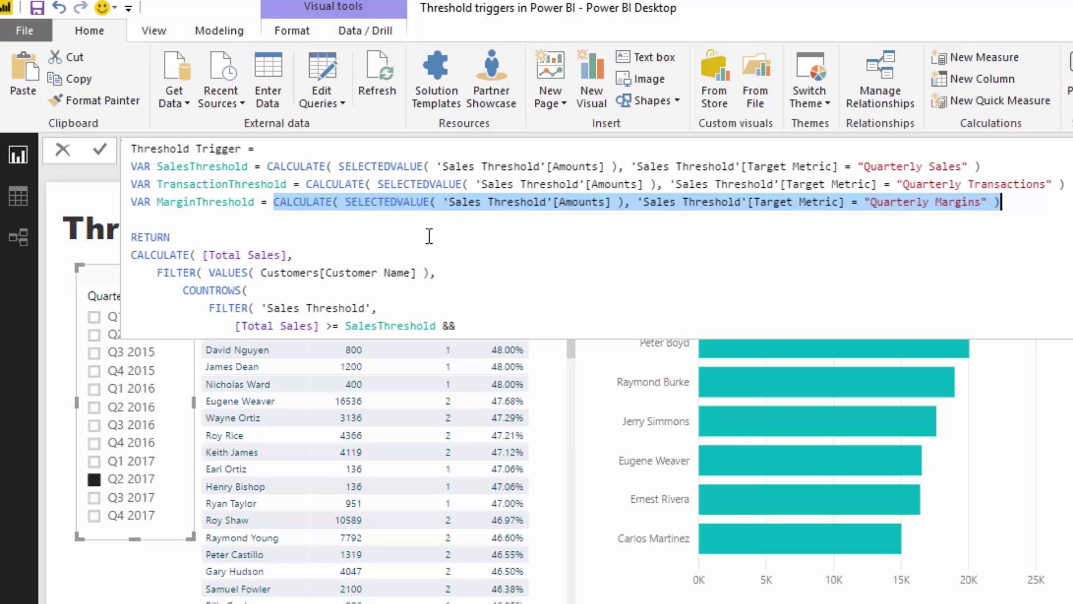
{"action": "scroll", "coordinate": [430, 234], "scroll_direction": "down", "scroll_amount": 1}
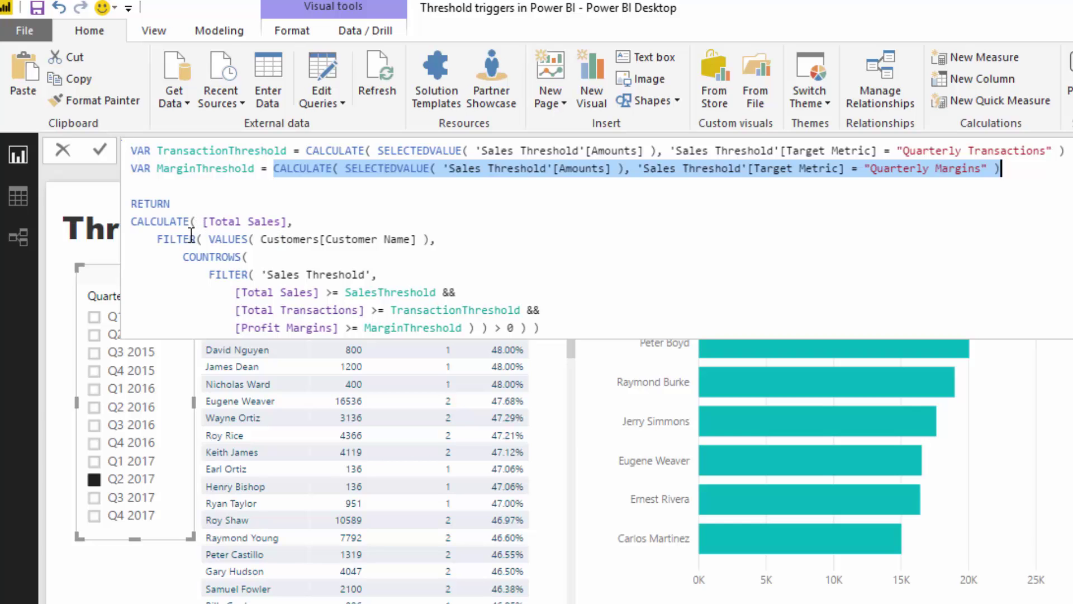
{"action": "left_click_drag", "start_coordinate": [155, 239], "coordinate": [509, 247]}
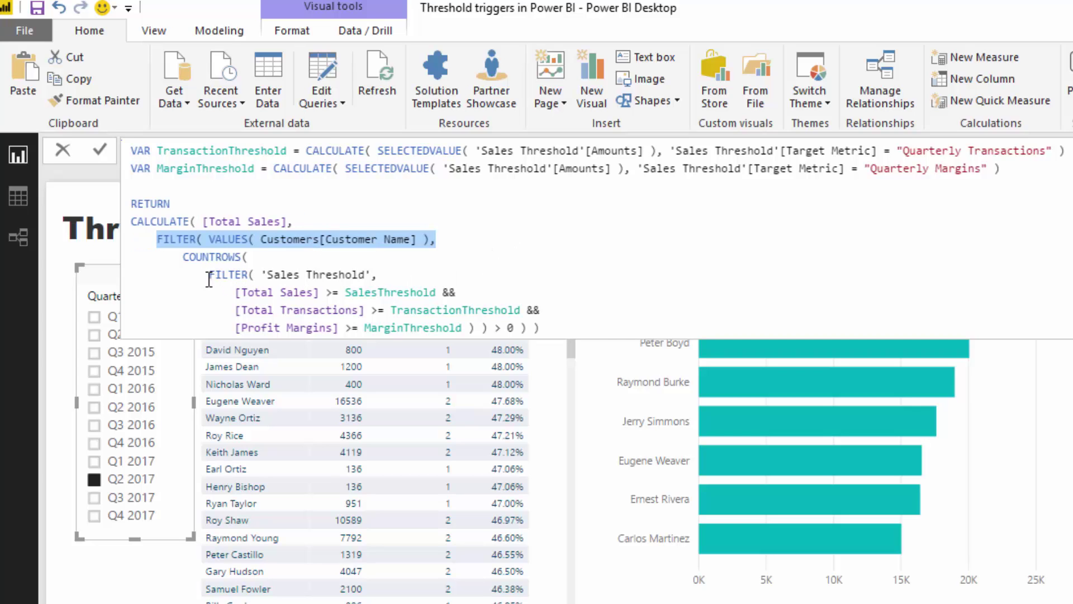
{"action": "left_click_drag", "start_coordinate": [235, 292], "coordinate": [313, 292]}
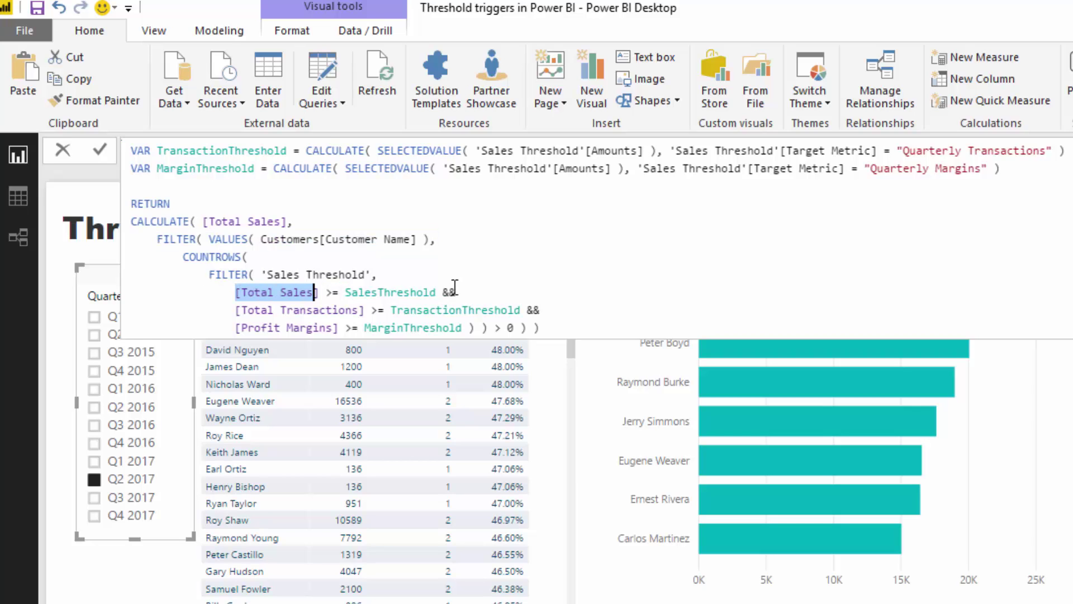
{"action": "left_click_drag", "start_coordinate": [235, 309], "coordinate": [367, 306]}
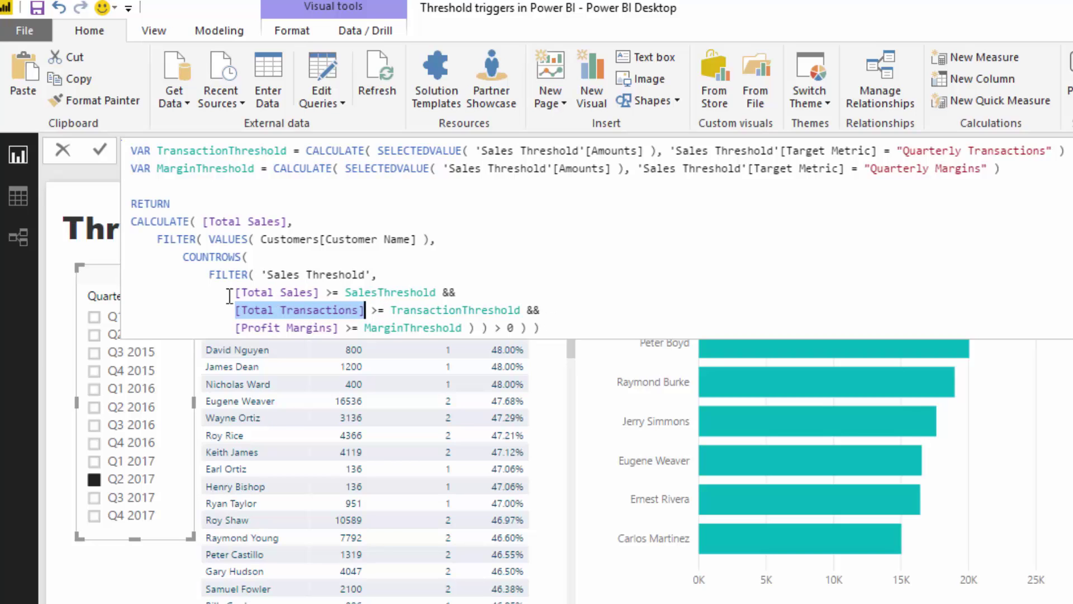
{"action": "left_click_drag", "start_coordinate": [235, 292], "coordinate": [459, 328]}
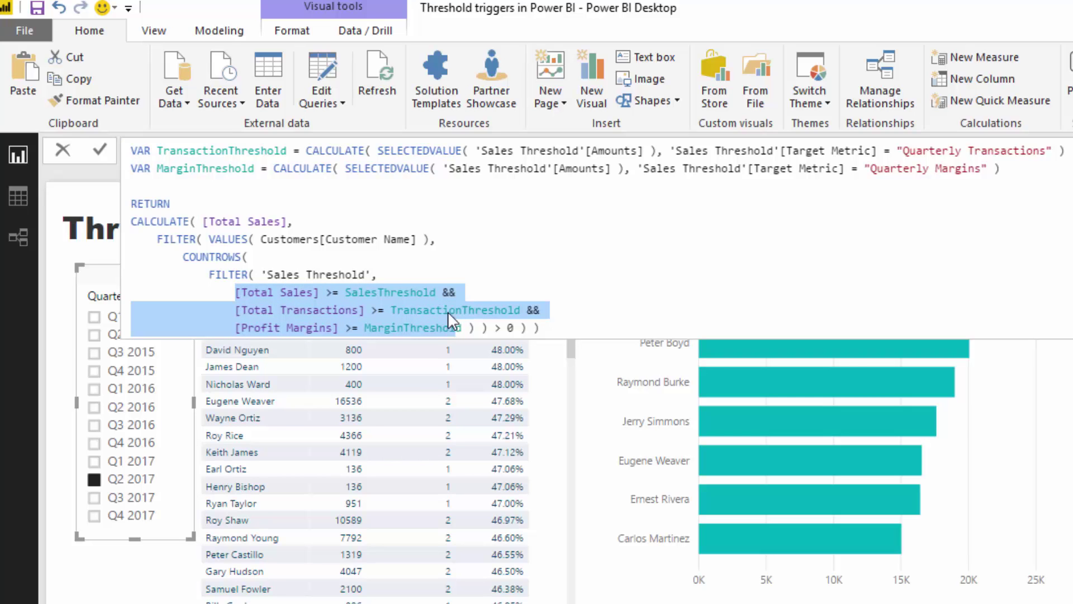
{"action": "left_click_drag", "start_coordinate": [293, 222], "coordinate": [204, 222]}
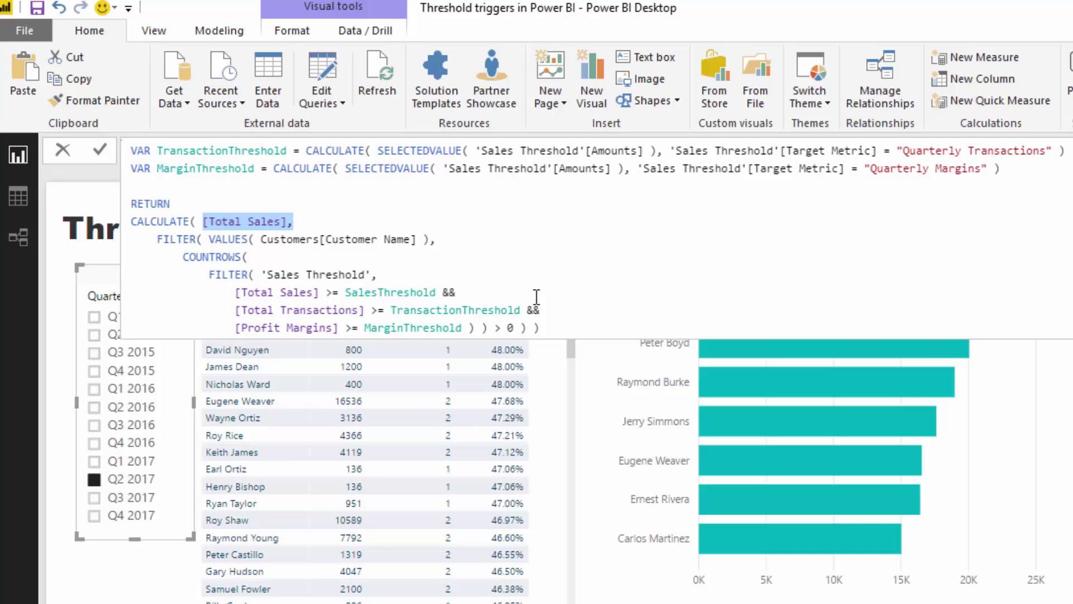
{"action": "scroll", "coordinate": [536, 297], "scroll_direction": "up", "scroll_amount": 1}
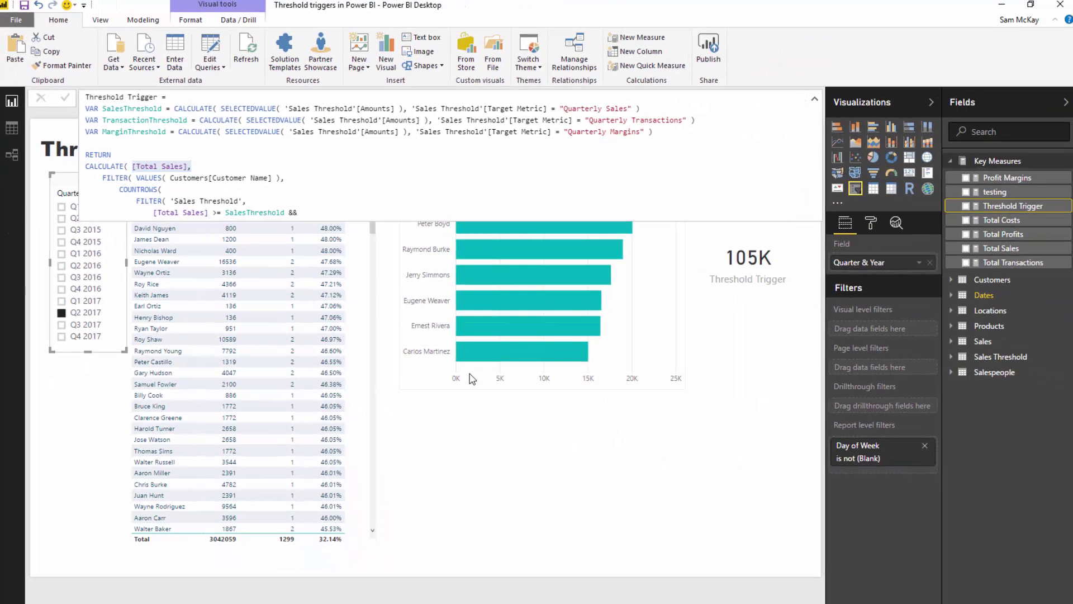
- Close the formula, reselect the whole Threshold Trigger DAX, then deselect it to show the Q2 2017 report
{"action": "left_click", "coordinate": [593, 420]}
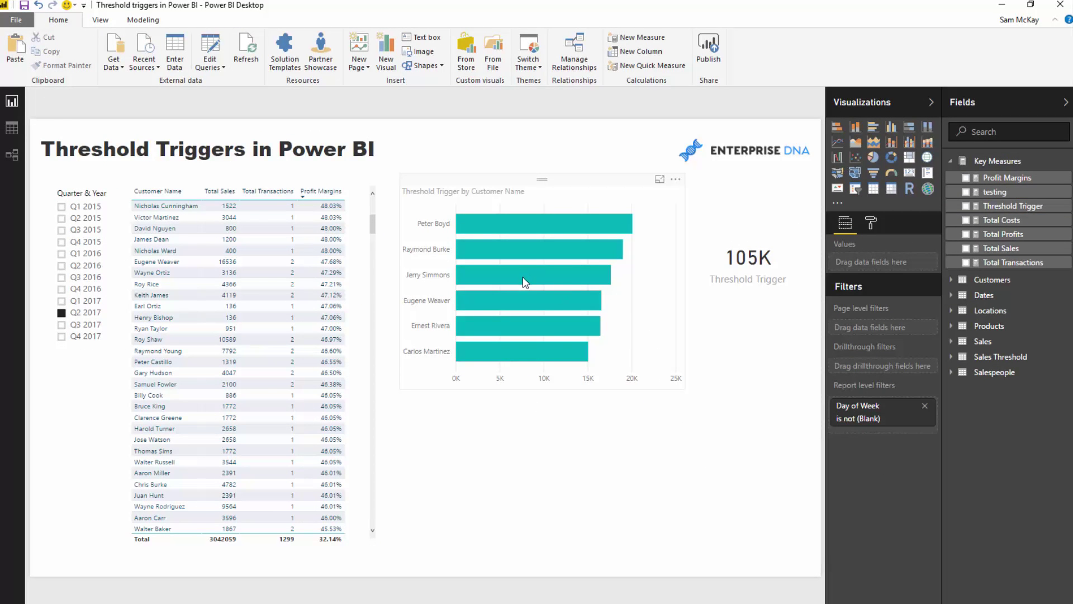
{"action": "mouse_move", "coordinate": [522, 276]}
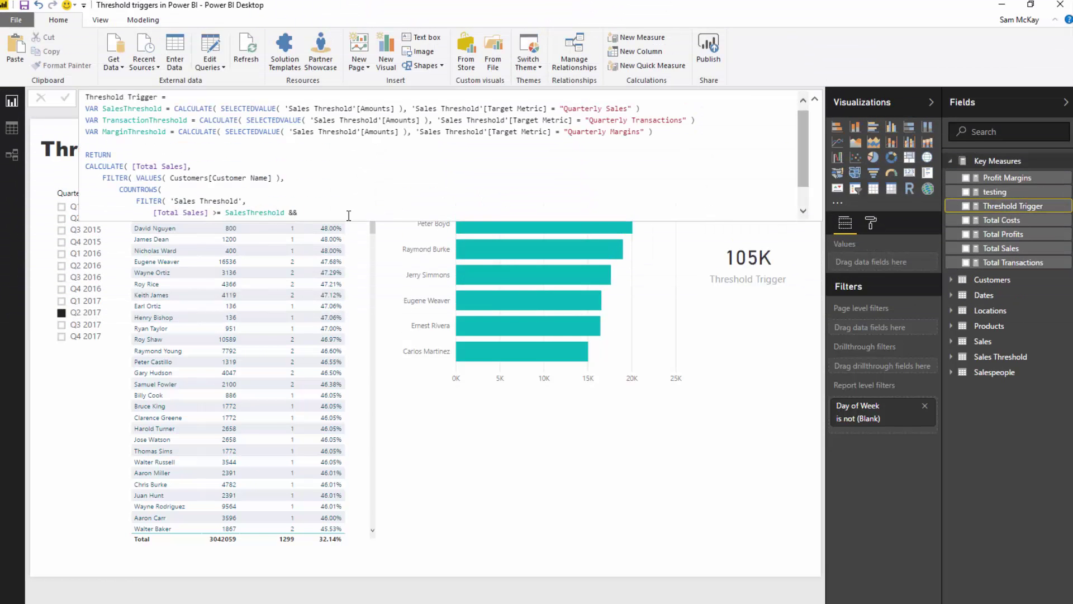
{"action": "scroll", "coordinate": [350, 209], "scroll_direction": "down", "scroll_amount": 1}
{"action": "left_click_drag", "start_coordinate": [350, 212], "coordinate": [85, 92]}
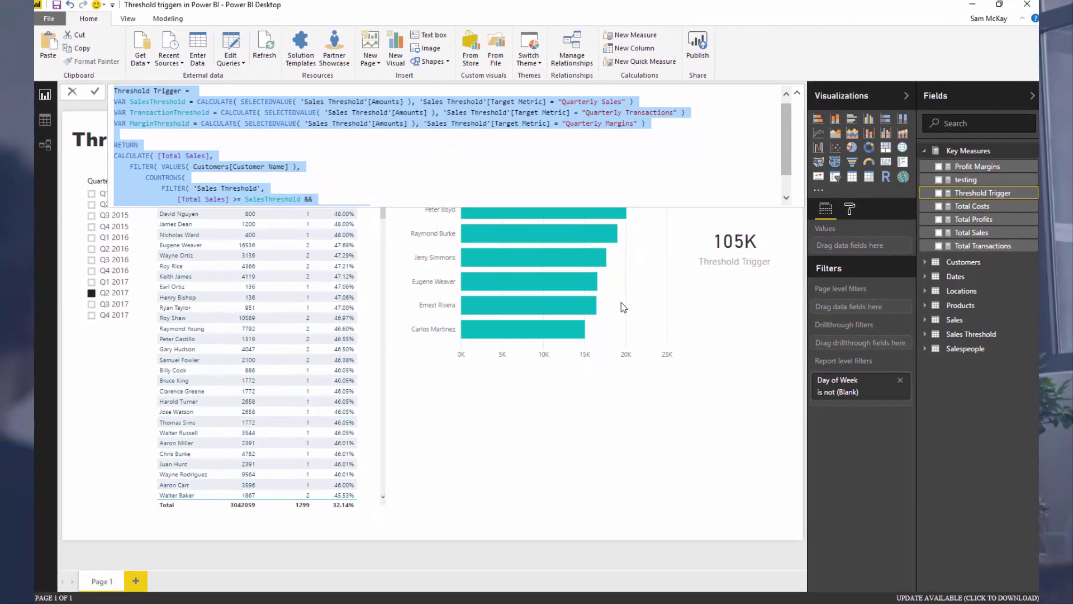
{"action": "left_click", "coordinate": [742, 331]}
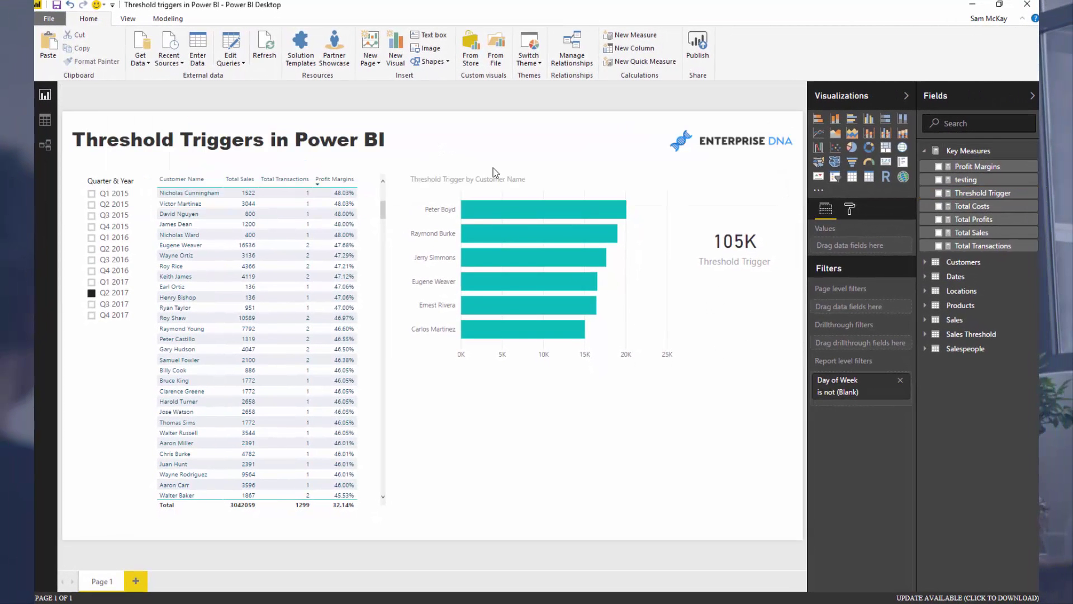